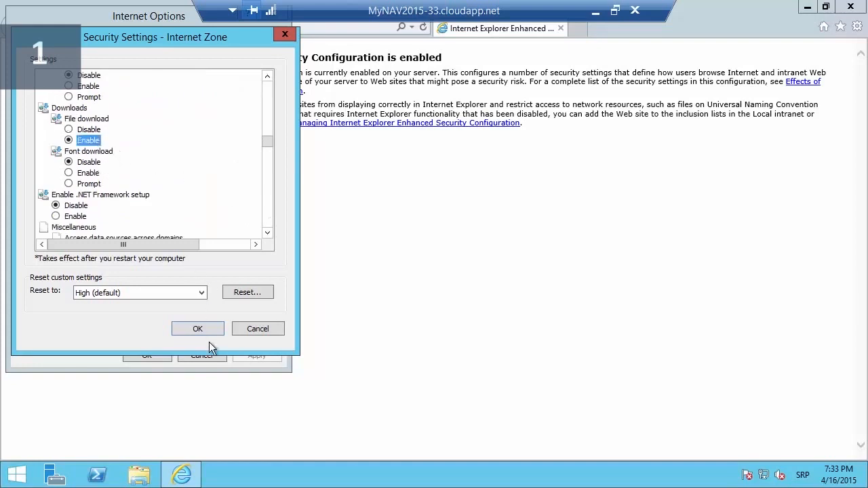
- Confirm File download as Enabled for the Internet zone and accept the security change warning
left_click(192, 327)
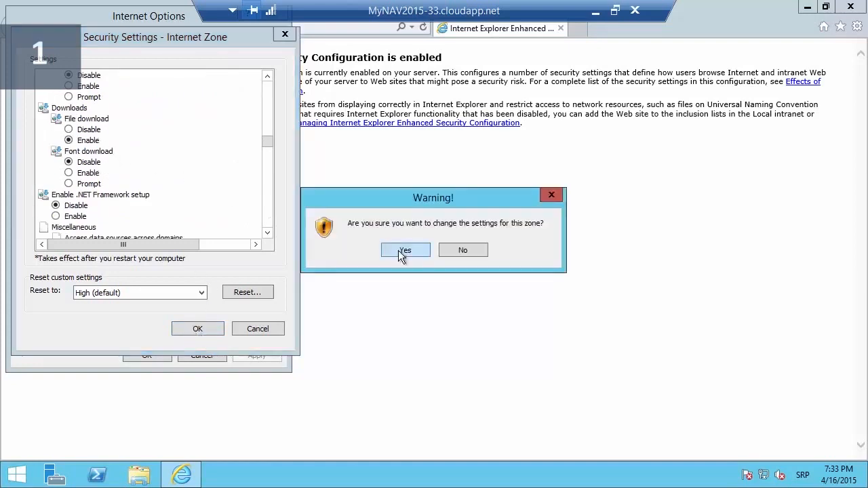
left_click(398, 251)
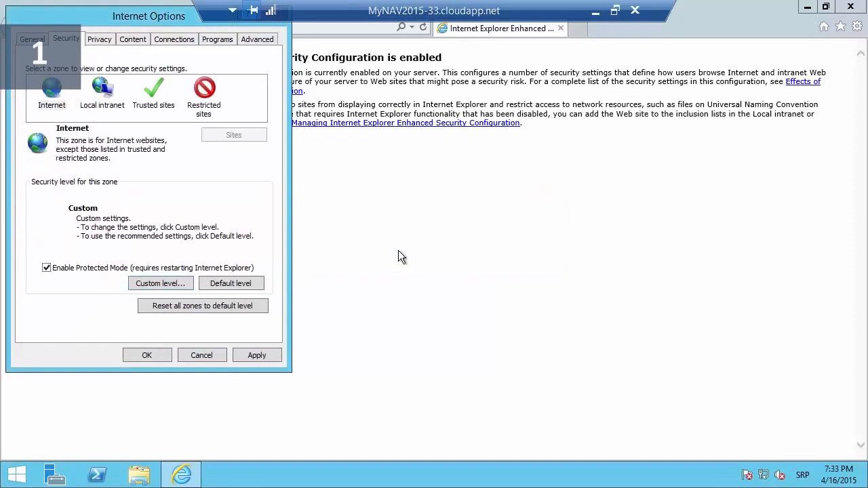
- Close Internet Options, then re-download SQLBackup2Azure_x64.msi from the Download Center and run it
left_click(143, 355)
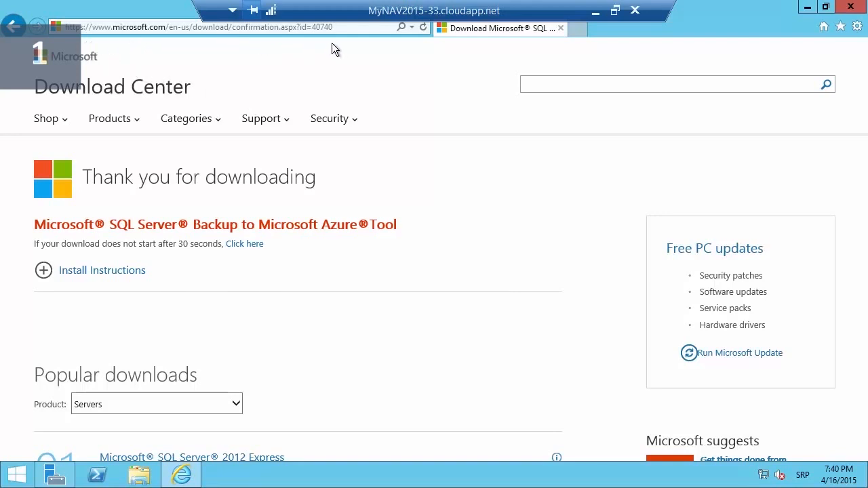
left_click(245, 244)
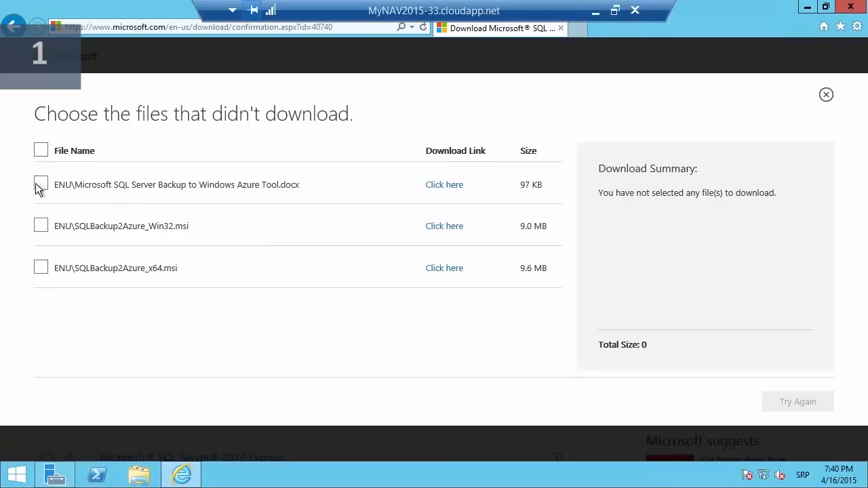
left_click(41, 268)
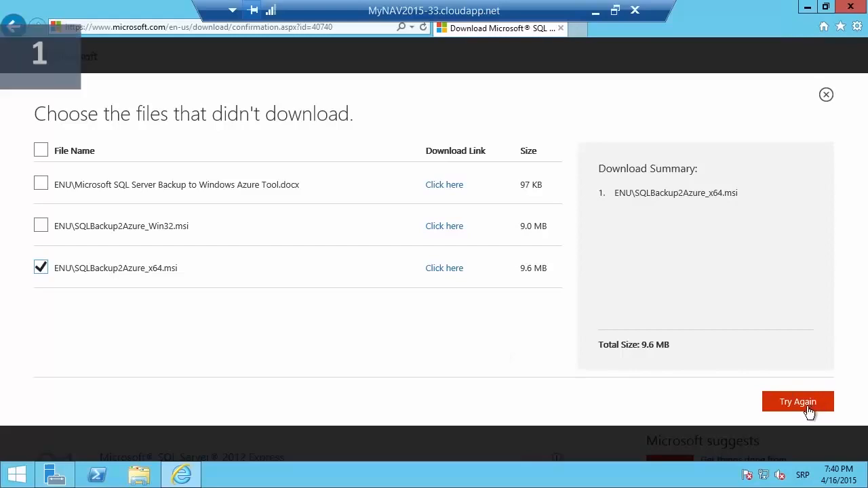
left_click(797, 402)
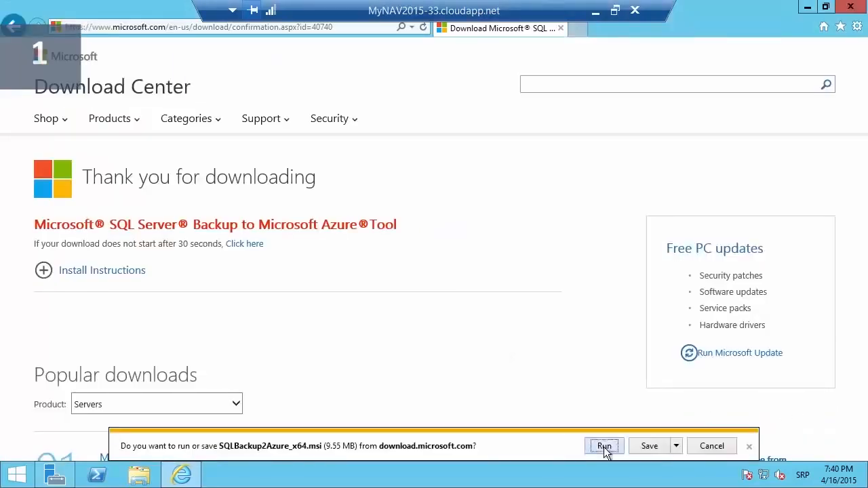
left_click(604, 446)
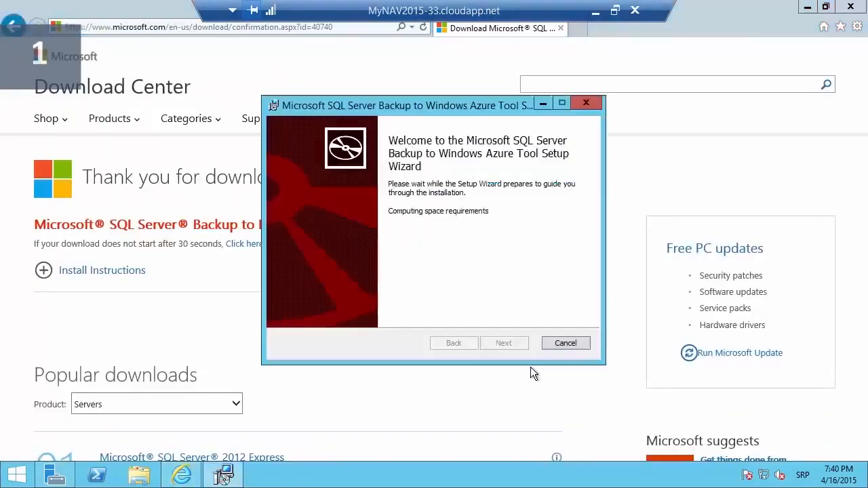
- Accept the license and install Microsoft SQL Server Backup to Windows Azure Tool, then finish the wizard
left_click(503, 343)
left_click(392, 311)
left_click(502, 343)
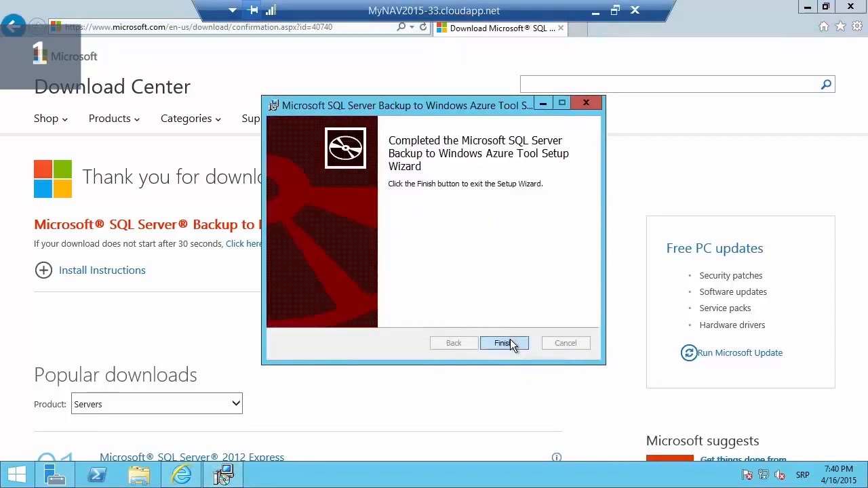
left_click(505, 342)
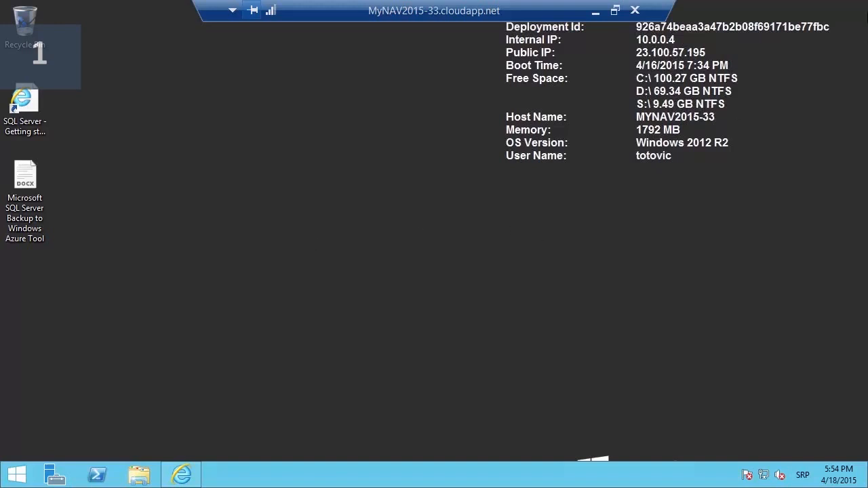
- Launch services.msc and check the SQL Server Backup to Windows Azure Tool service is running automatically
mouse_move(866, 6)
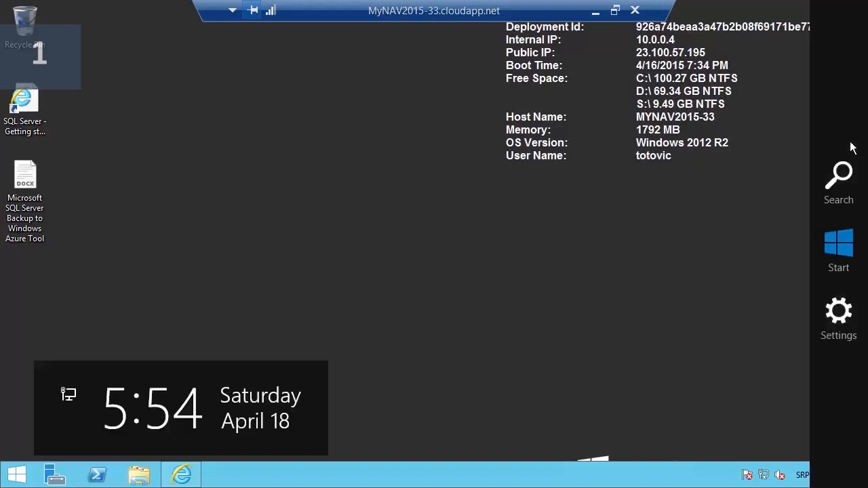
left_click(838, 179)
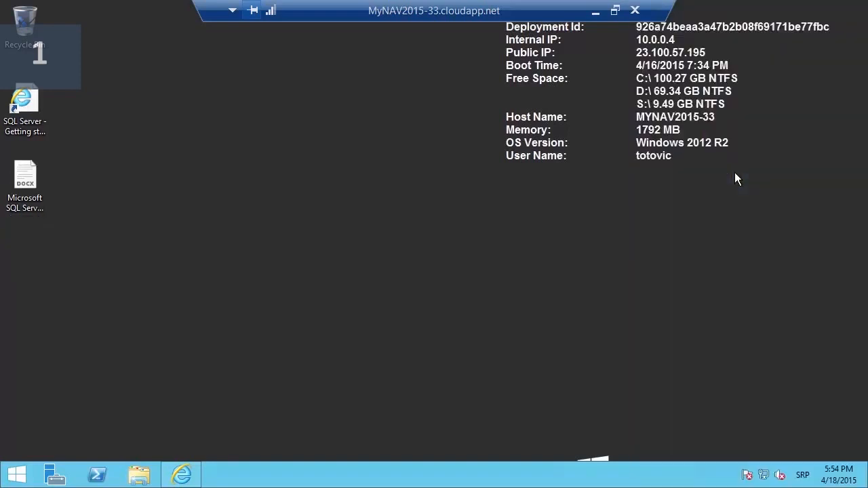
key("m")
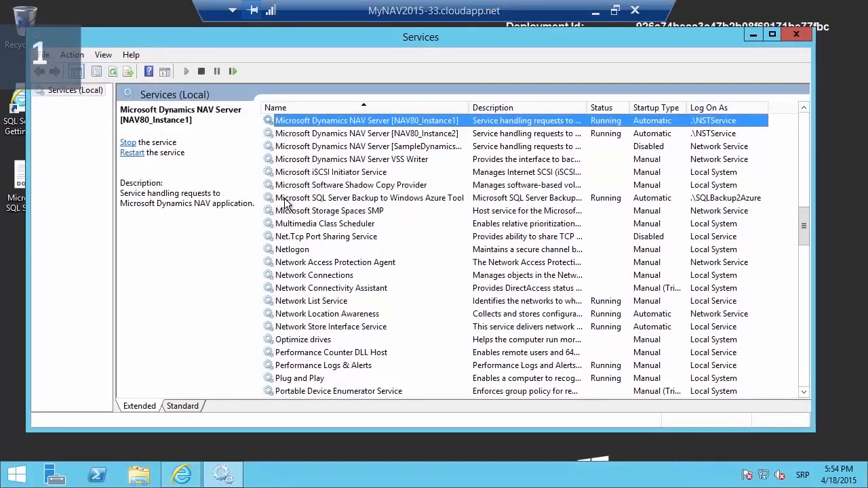
left_click(286, 200)
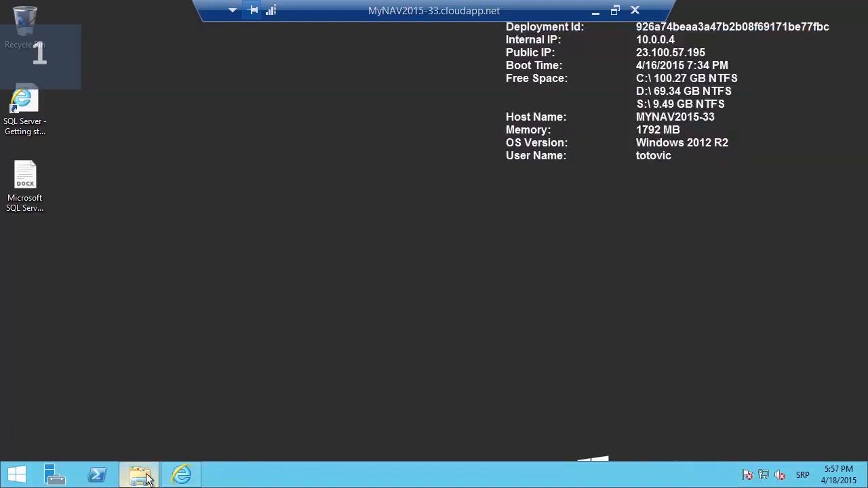
left_click(139, 474)
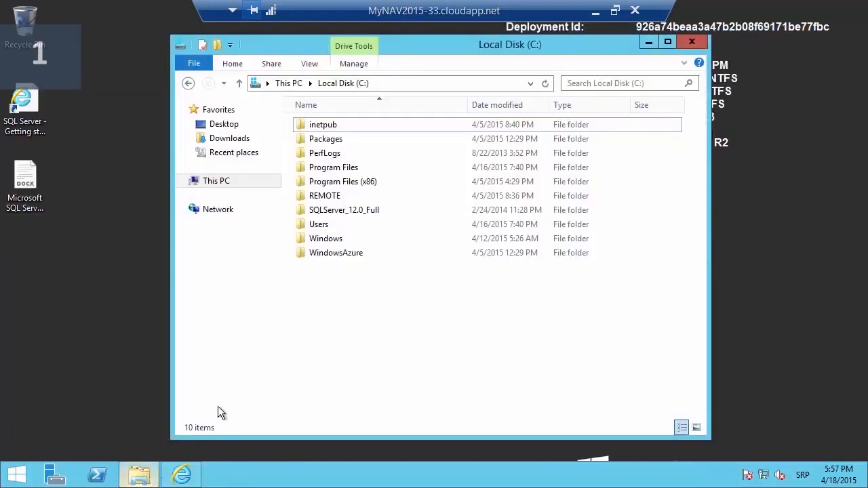
- Create a new folder named Backup on Local Disk (C:) and close File Explorer
right_click(329, 306)
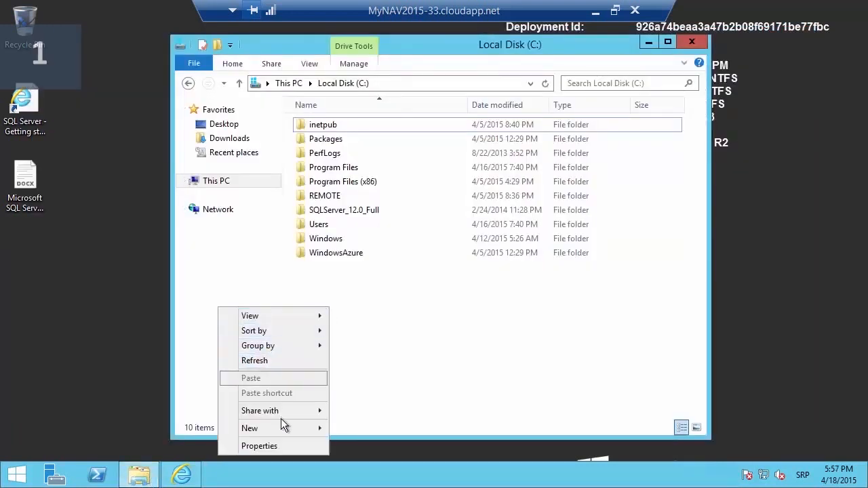
mouse_move(281, 427)
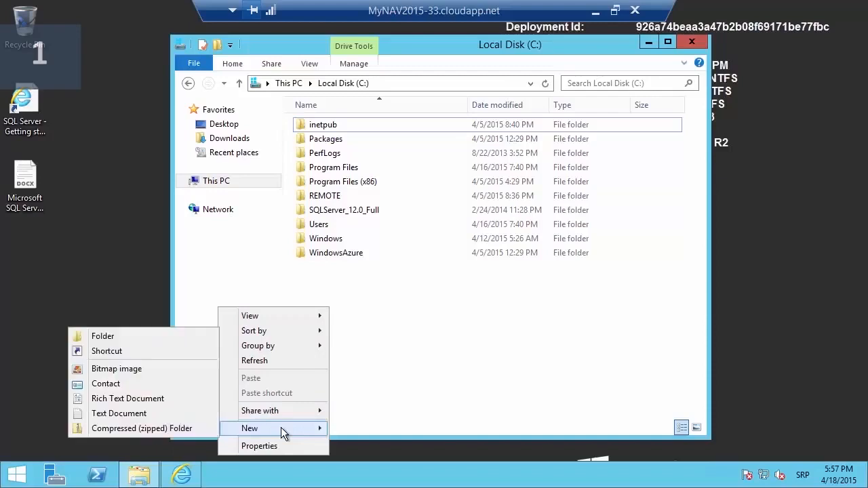
left_click(136, 338)
type("Backup")
key("Return")
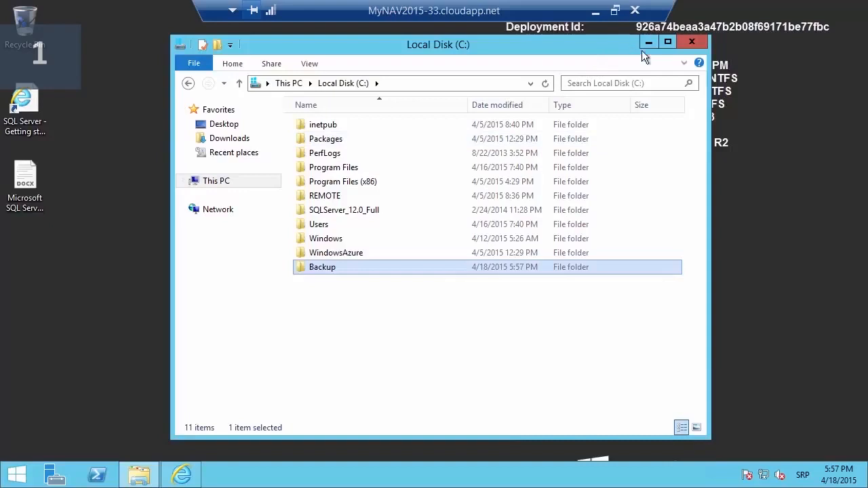
left_click(692, 42)
- Search for and launch the SQL Server Backup to Windows Azure Tool configuration, then start a new rule
mouse_move(858, 132)
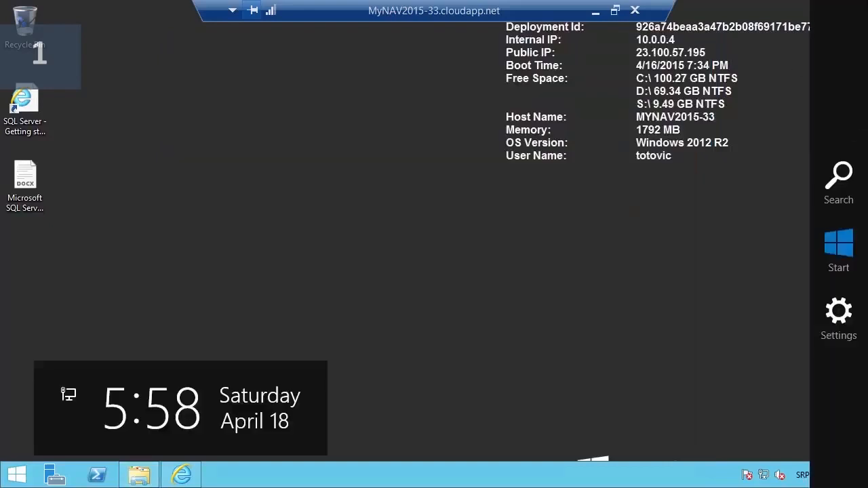
left_click(838, 173)
type("sql")
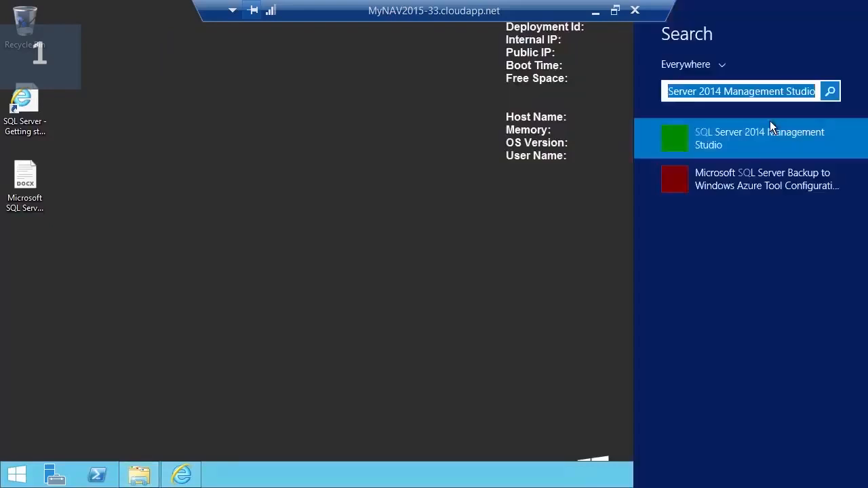
left_click(733, 181)
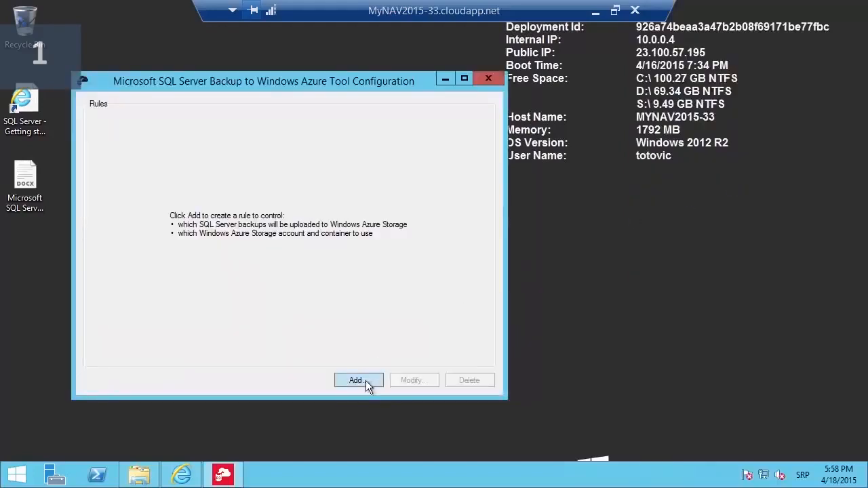
left_click(365, 380)
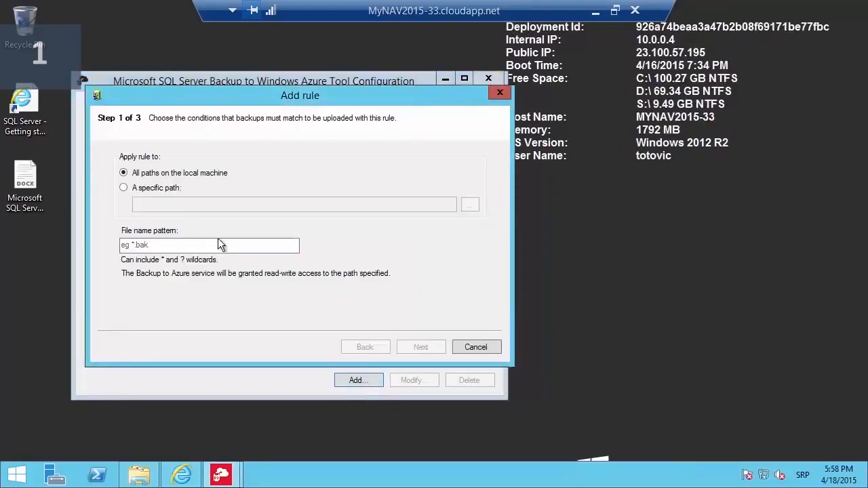
- Set the rule to watch the specific path C:\Backup with file pattern *.bak
left_click(122, 189)
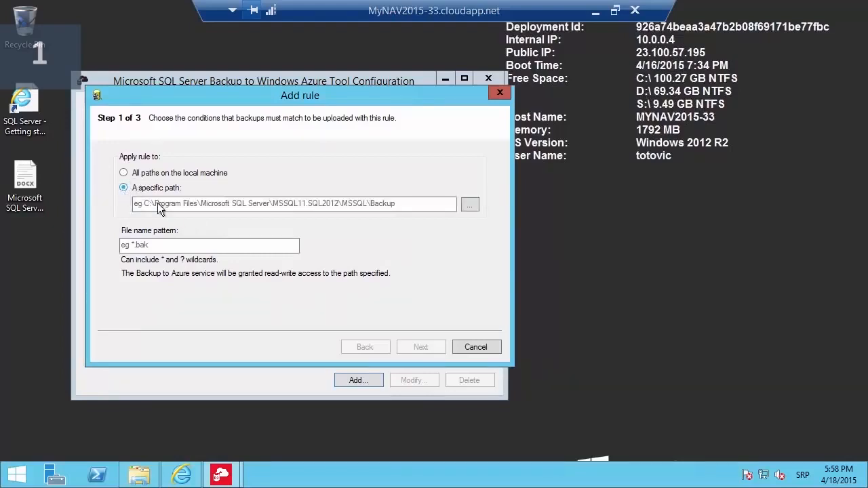
left_click(381, 204)
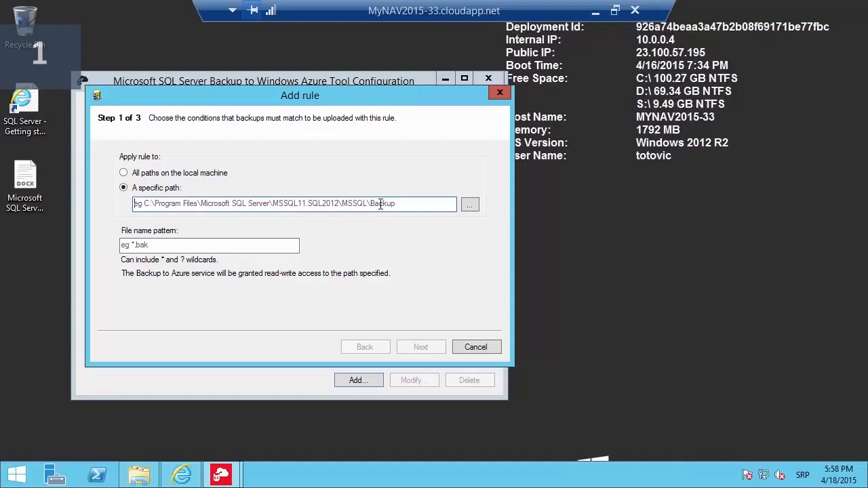
type("C")
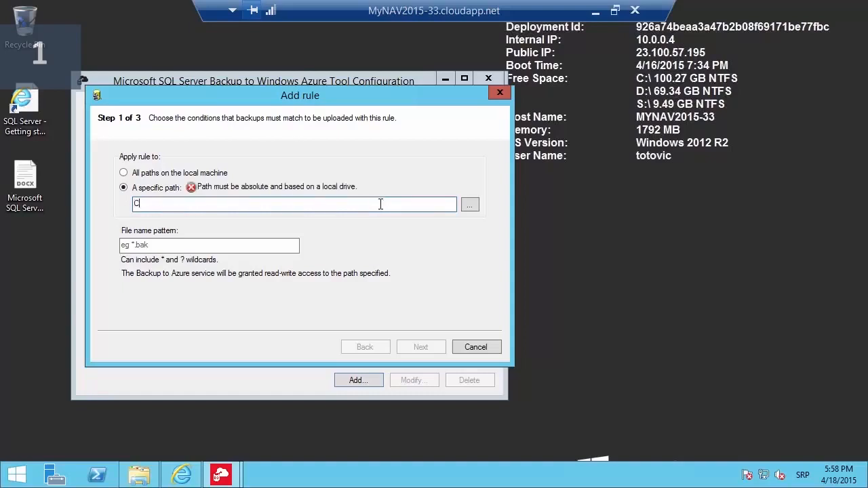
type(":\\Backup")
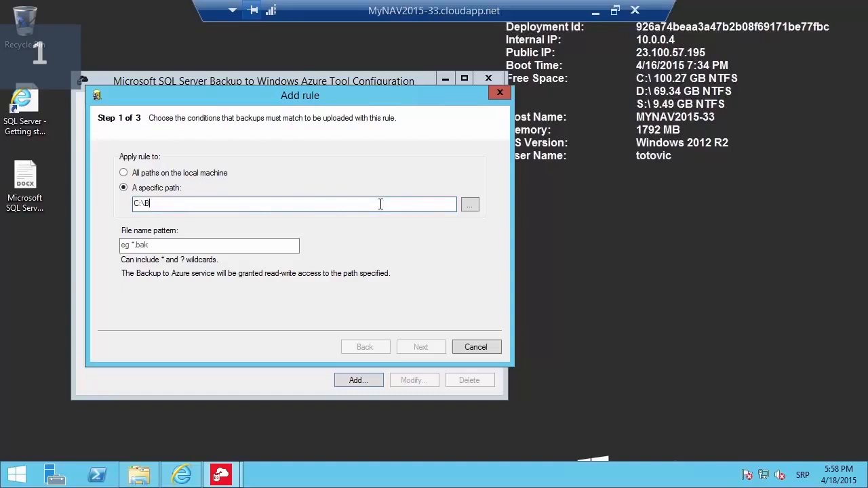
left_click(188, 247)
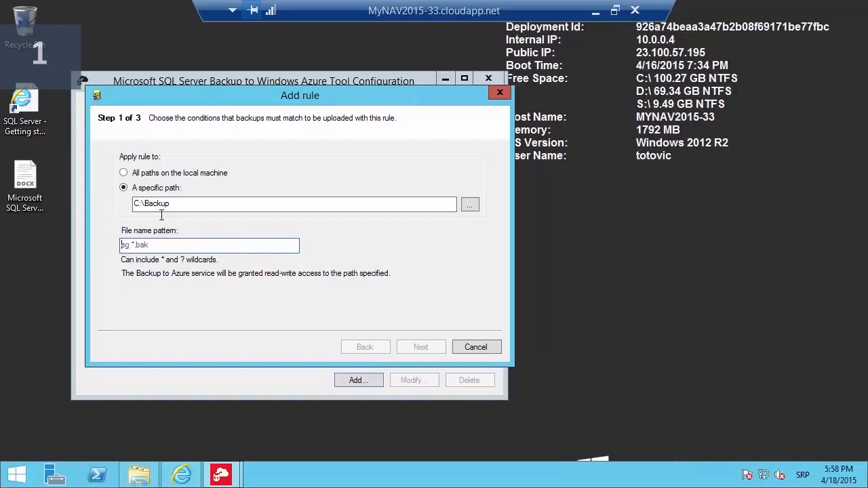
type("*")
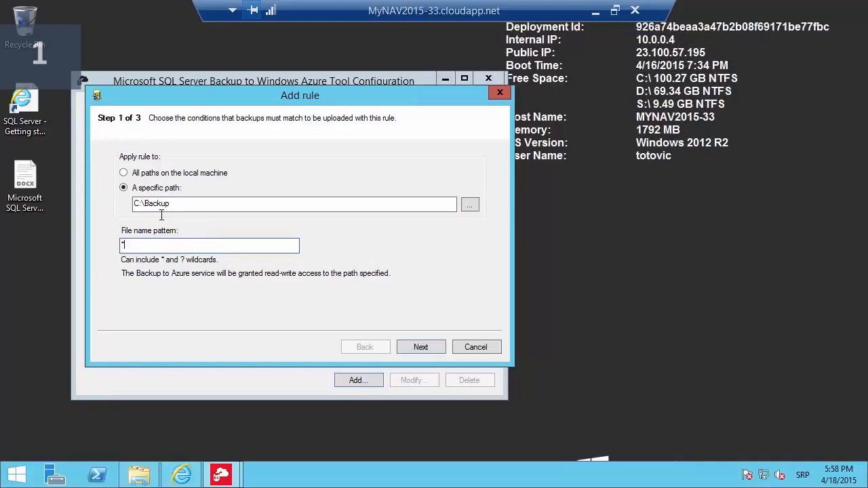
type(".bak")
left_click(431, 348)
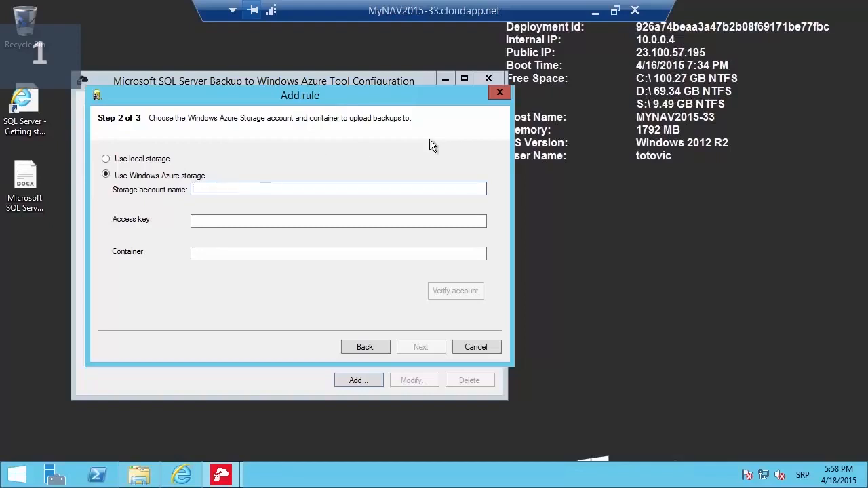
- Look up the howdoi account in the Azure portal and enter howdoi as the storage account name
left_click(596, 15)
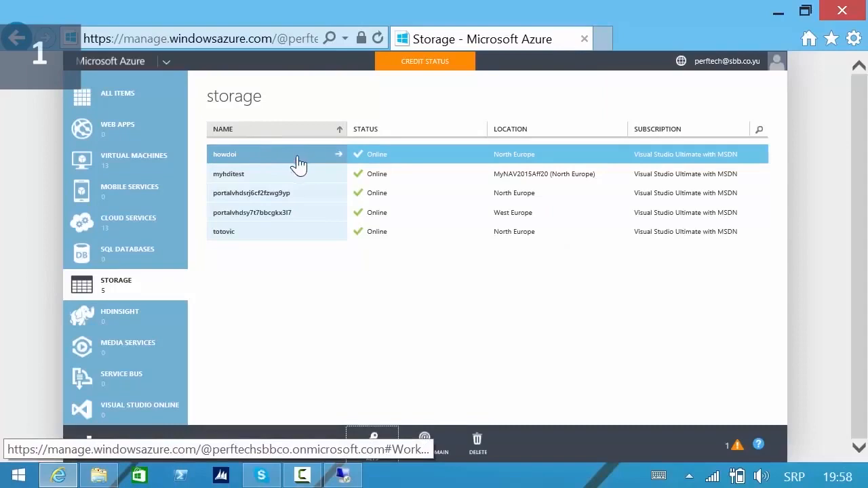
left_click(333, 165)
left_click(342, 475)
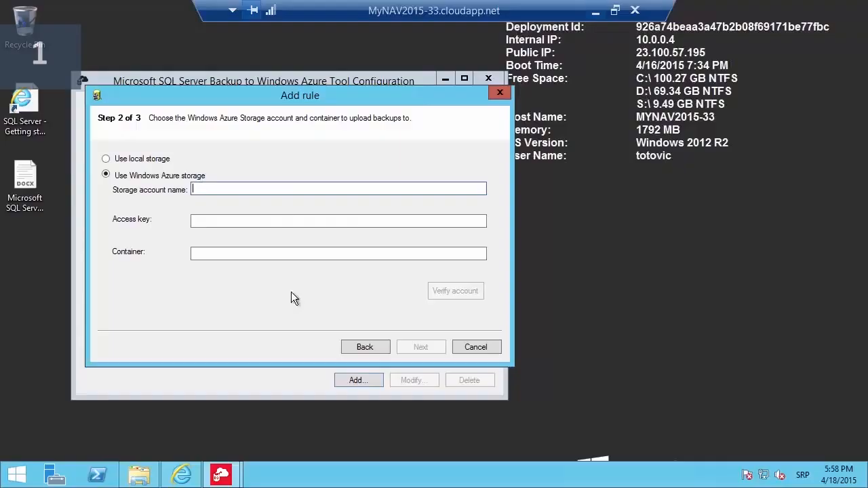
type("howdoi")
left_click(249, 221)
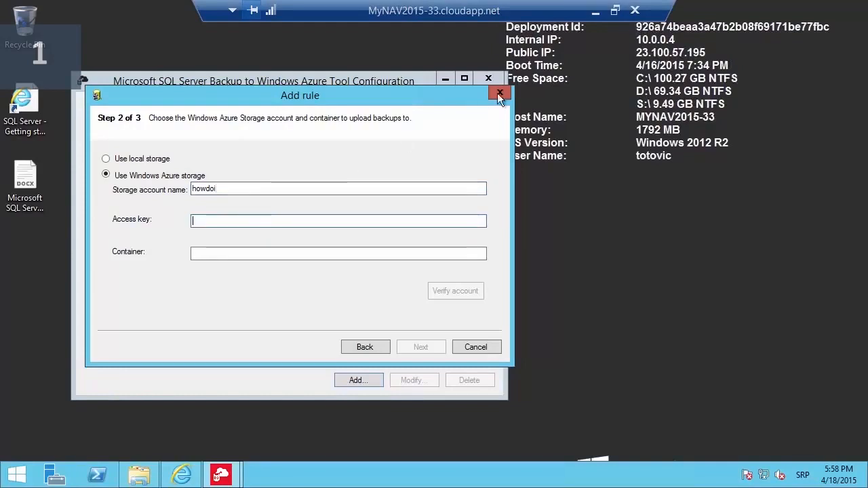
left_click(596, 10)
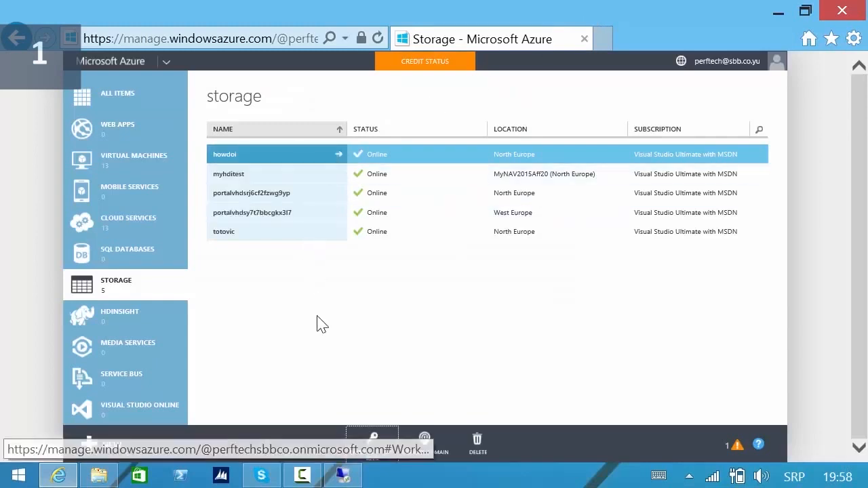
- Copy howdoi's primary access key from Manage Access Keys and paste it into the Access key field
left_click(373, 456)
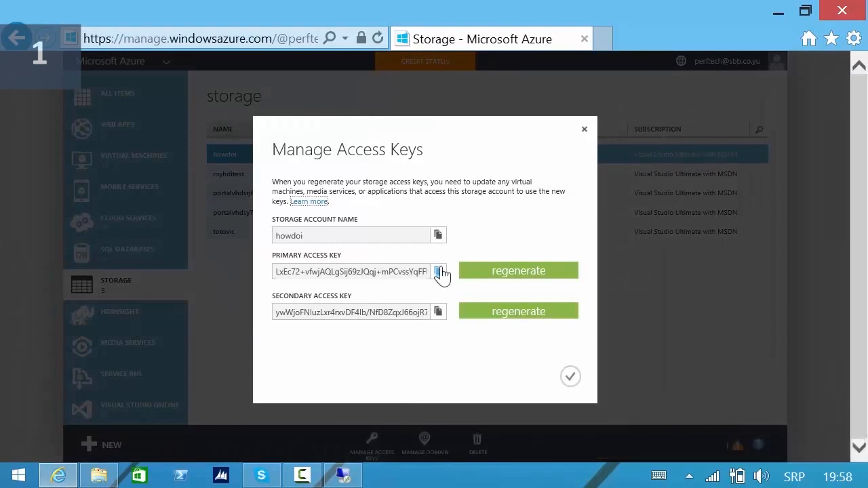
left_click(438, 272)
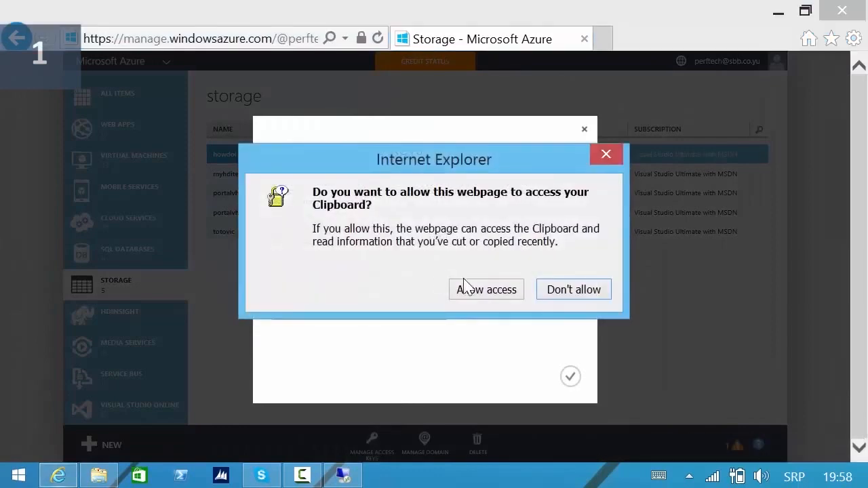
left_click(485, 290)
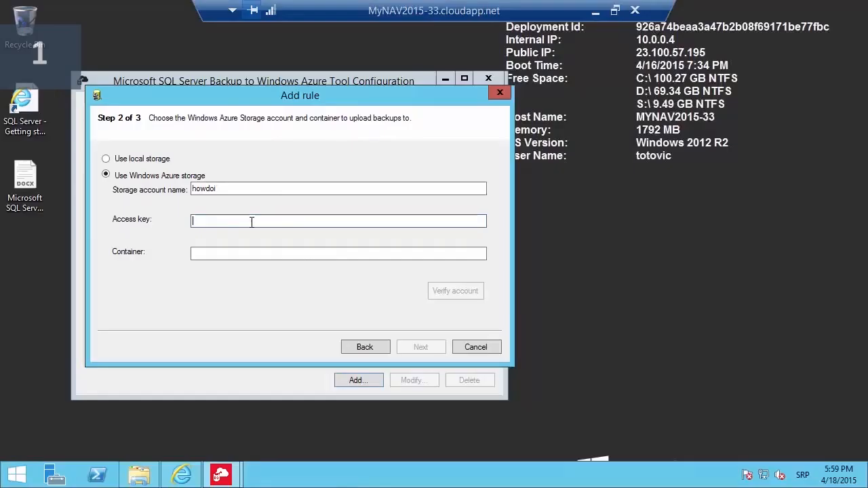
right_click(251, 221)
left_click(164, 278)
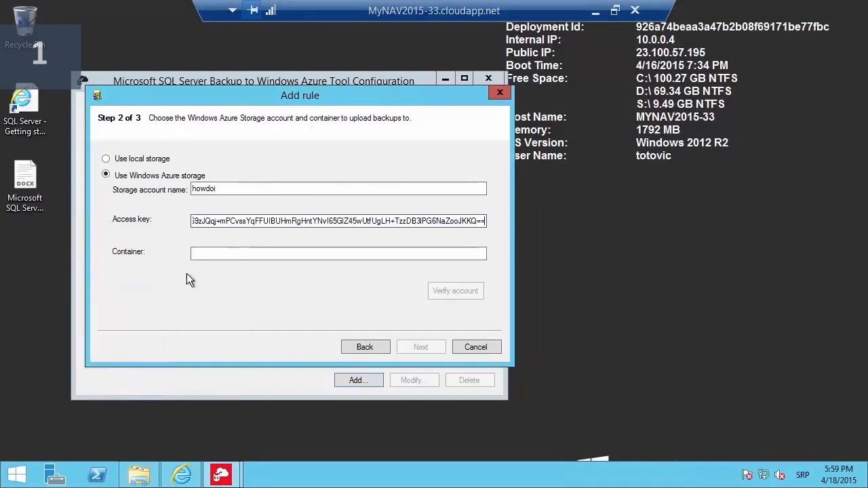
- Enter sqlbackup as the container after checking the portal's containers, verify the account, and continue
left_click(233, 254)
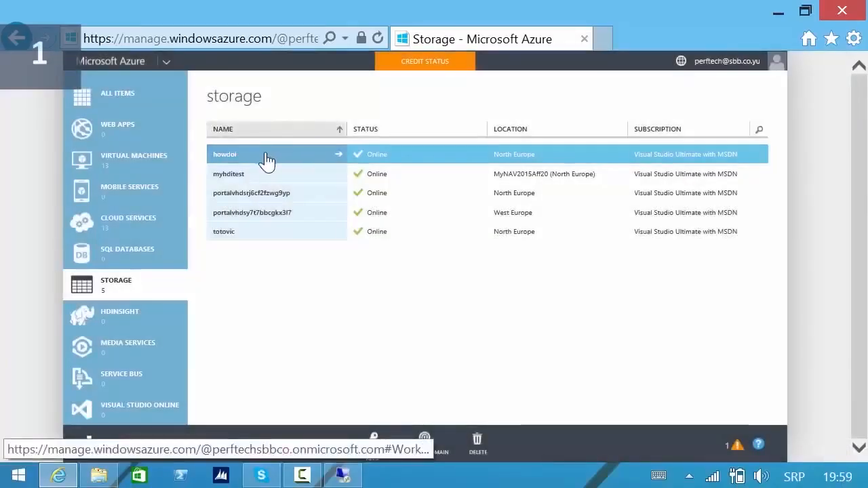
left_click(265, 162)
left_click(427, 134)
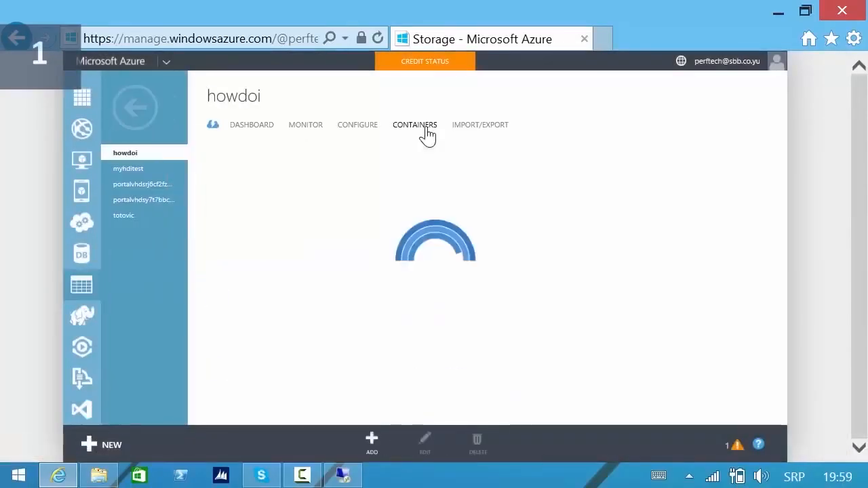
type("sql")
type("backup")
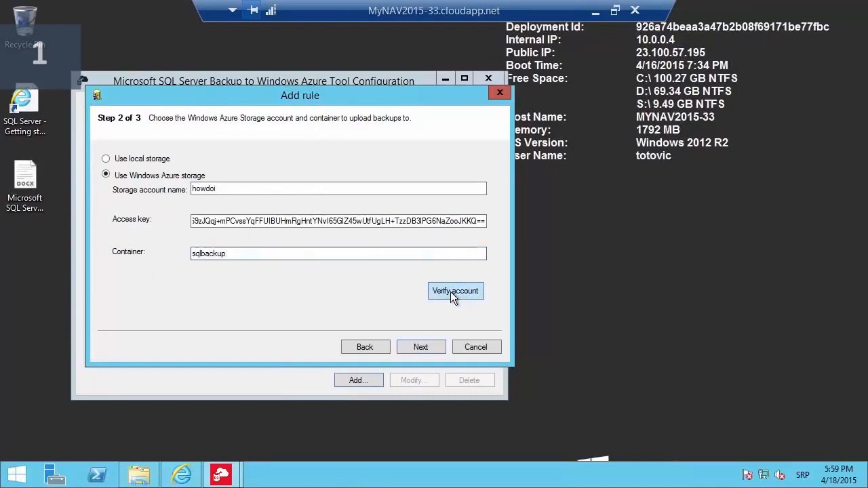
left_click(450, 292)
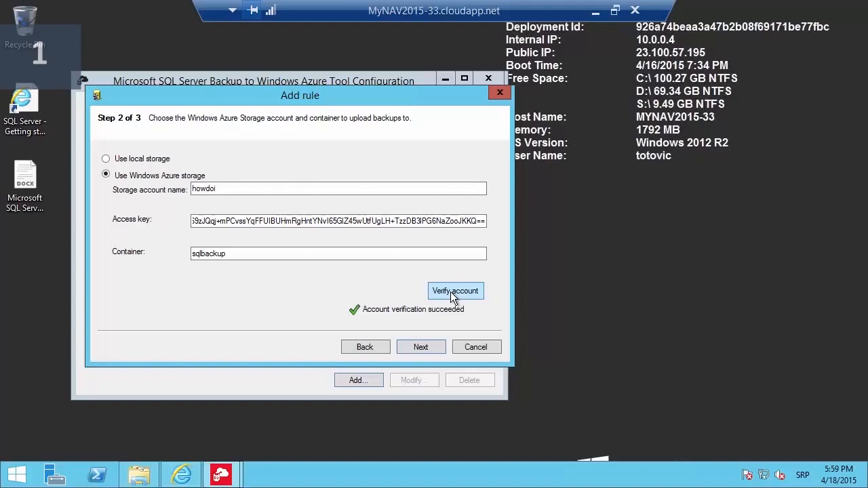
left_click(427, 347)
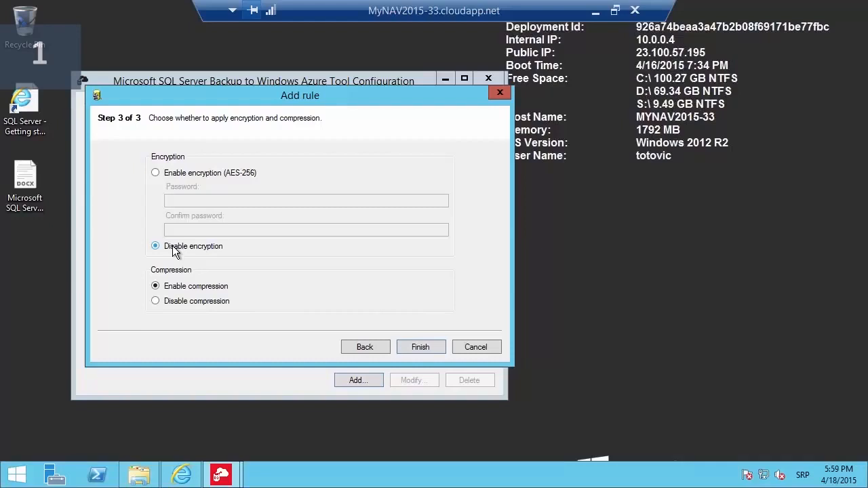
- Enable AES-256 encryption and type the encryption password and its confirmation
left_click(155, 174)
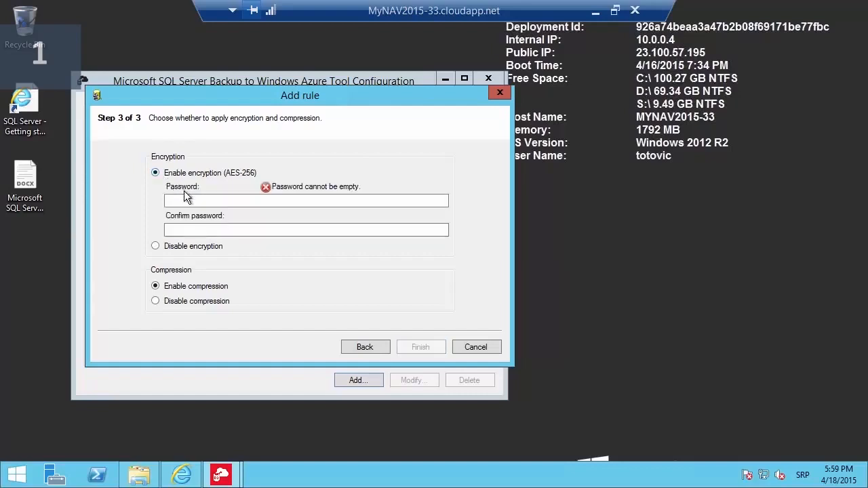
left_click(193, 201)
type("•••••••••")
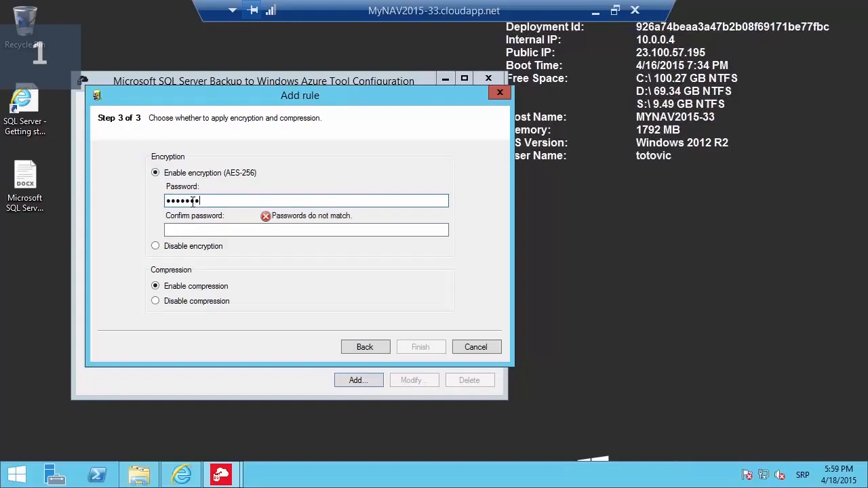
key("Tab")
type("•••••••")
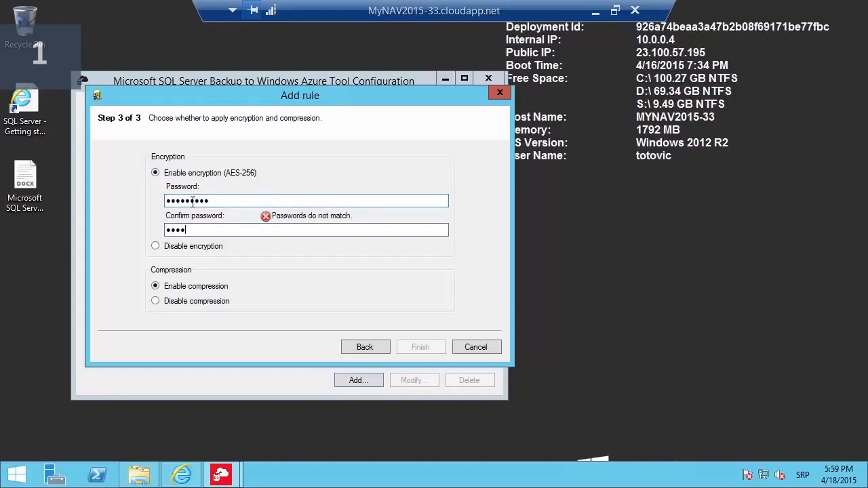
type("••")
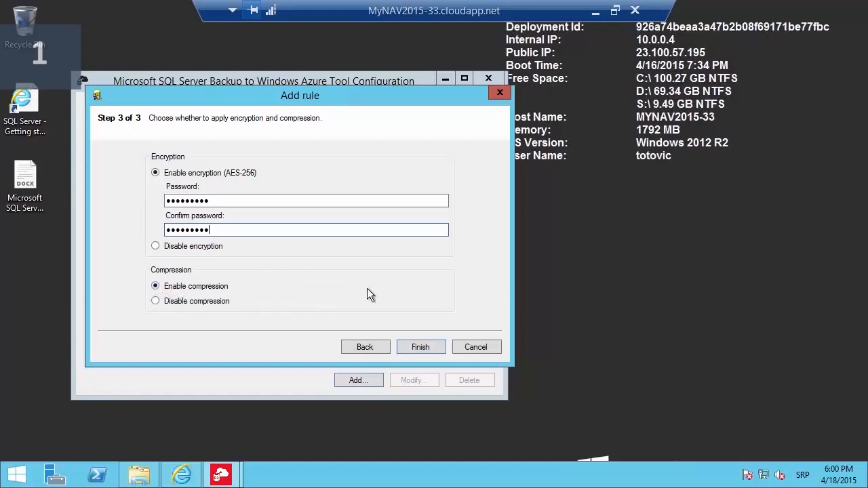
- Finish the upload rule, check C:\Backup, then run BACKUP DATABASE [NAV80_Instance1] to NAVBackup_Full.bak
left_click(420, 347)
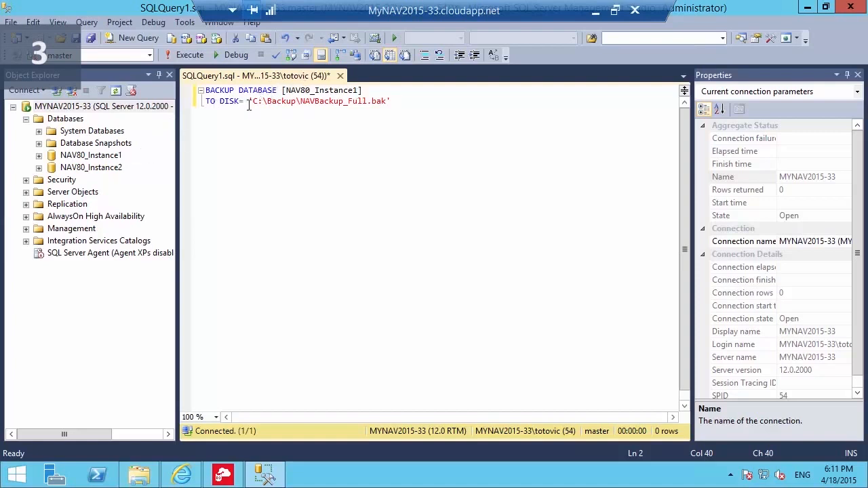
left_click(148, 478)
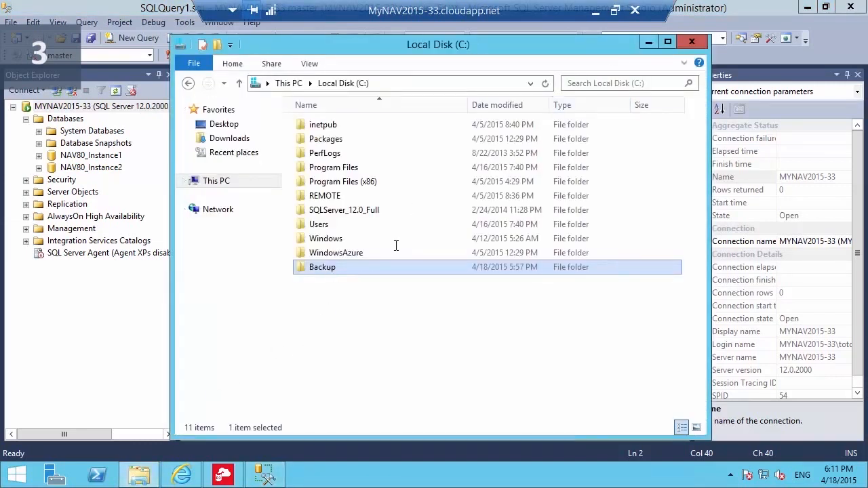
double_click(346, 269)
left_click(648, 42)
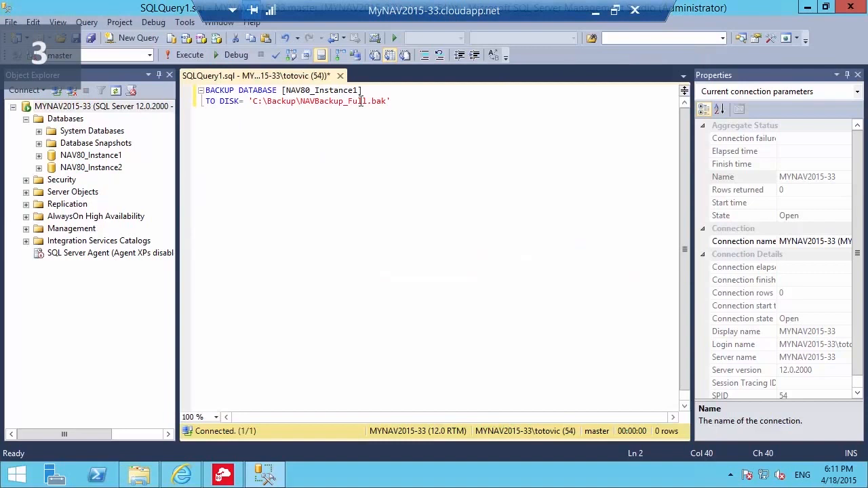
left_click(183, 56)
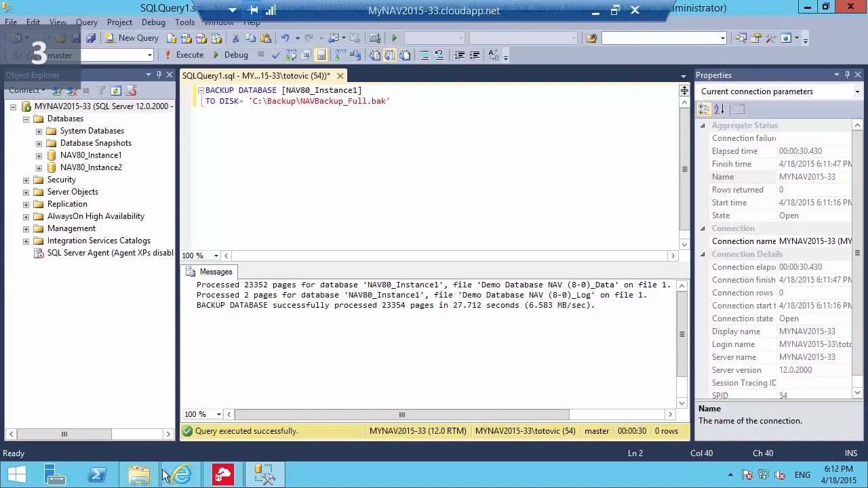
left_click(144, 481)
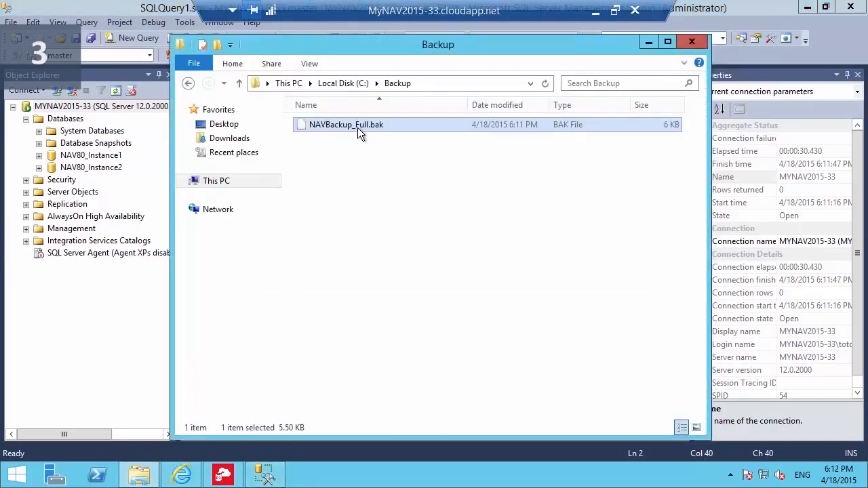
- View NAVBackup_Full.bak in Notepad to read its Azure blob metadata, then close it
right_click(357, 127)
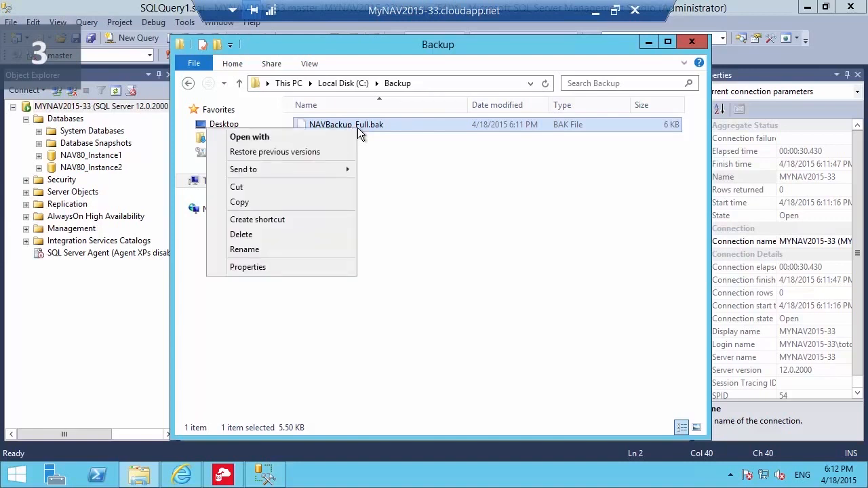
left_click(344, 141)
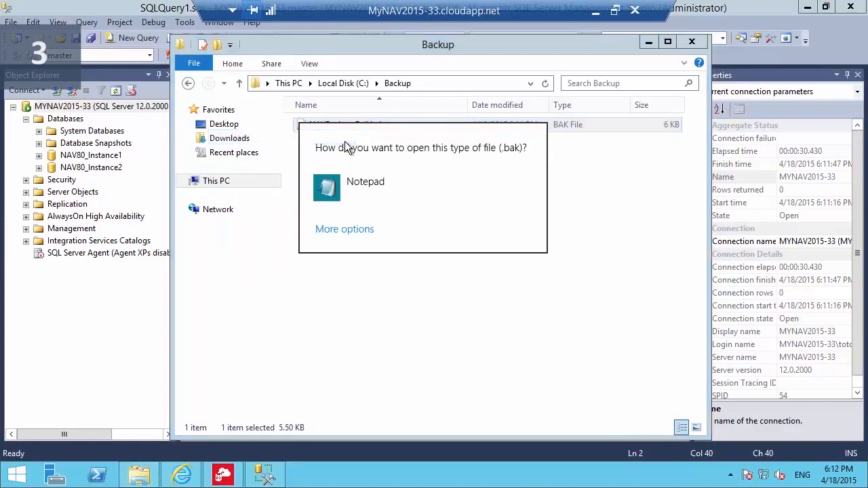
left_click(352, 182)
key("super+Up")
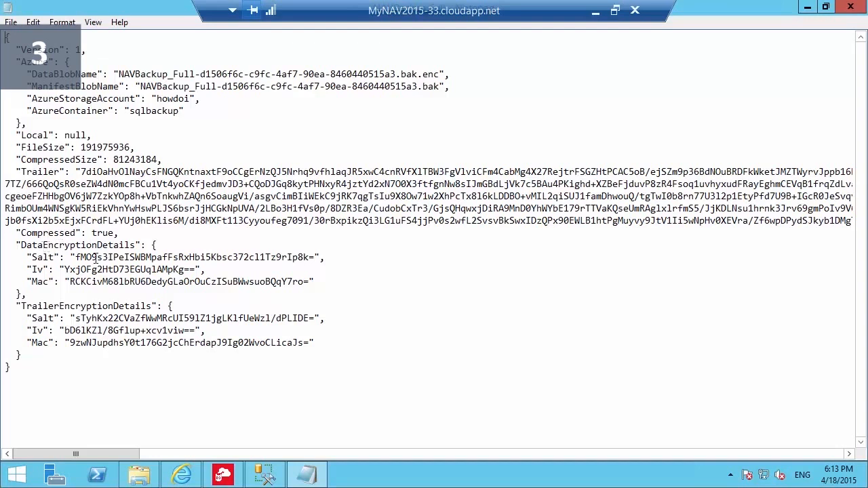
left_click(850, 9)
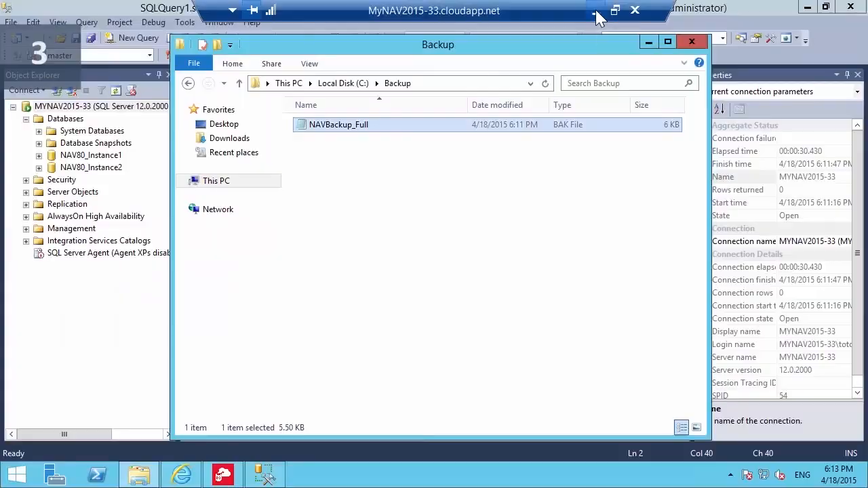
left_click(595, 14)
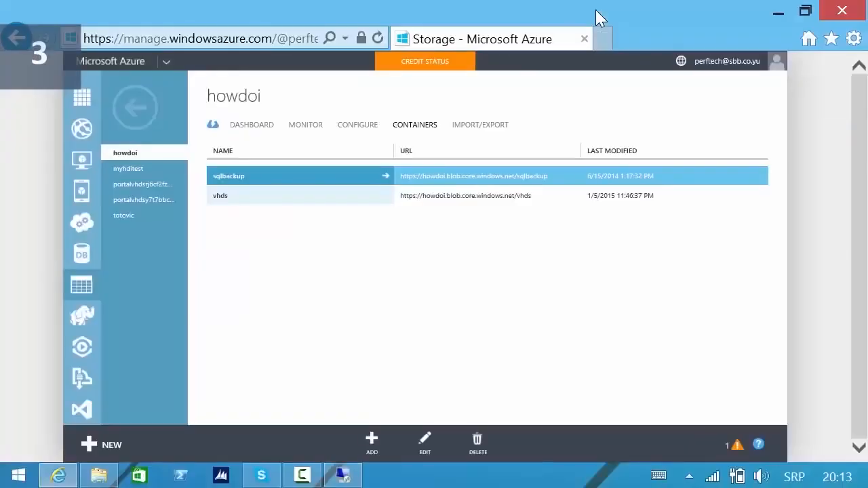
- Show the sqlbackup container with a wider URL column and select the first NAVBackup_Full blob's URL
left_click(233, 181)
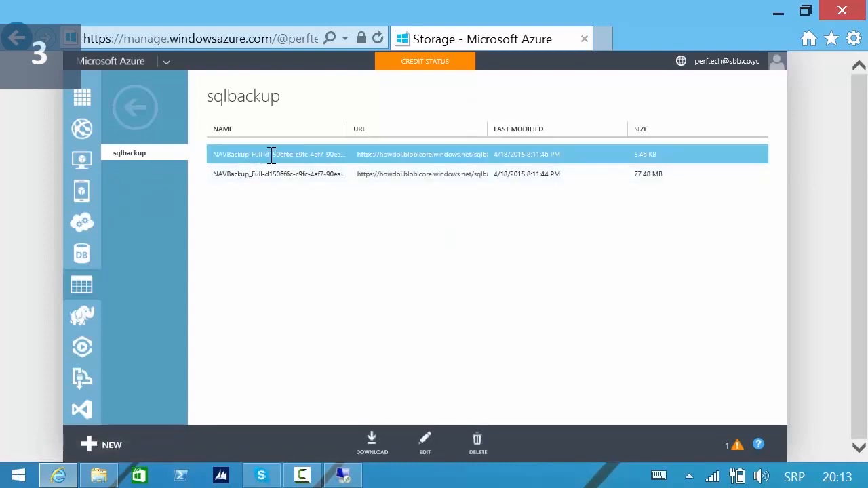
left_click_drag(487, 127, 715, 122)
left_click(674, 155)
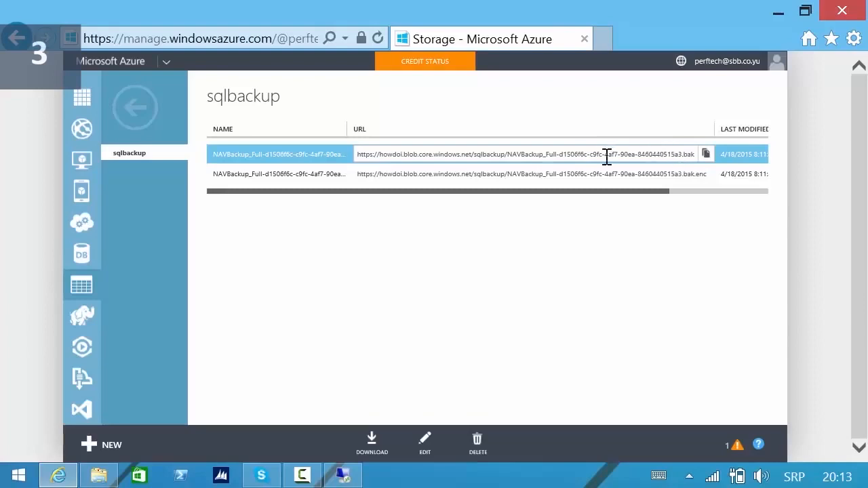
left_click_drag(527, 157, 333, 158)
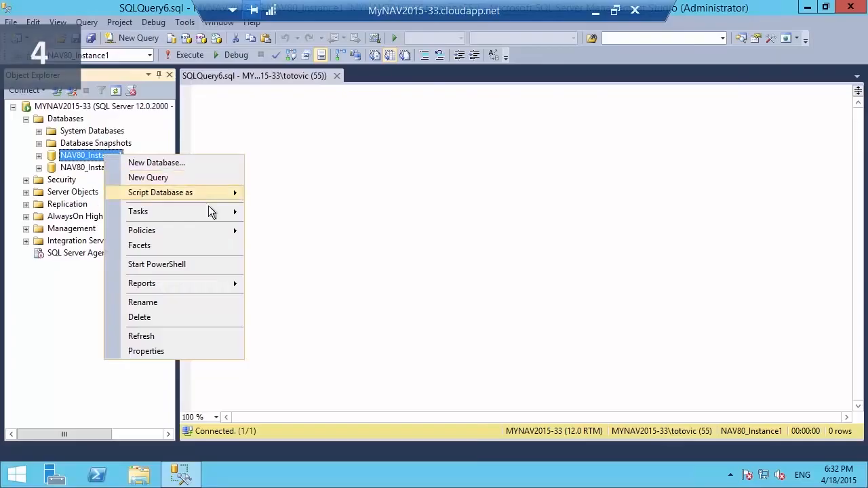
- Set up a NAV80_Instance1 database restore with WITH REPLACE and Close existing connections enabled
mouse_move(227, 215)
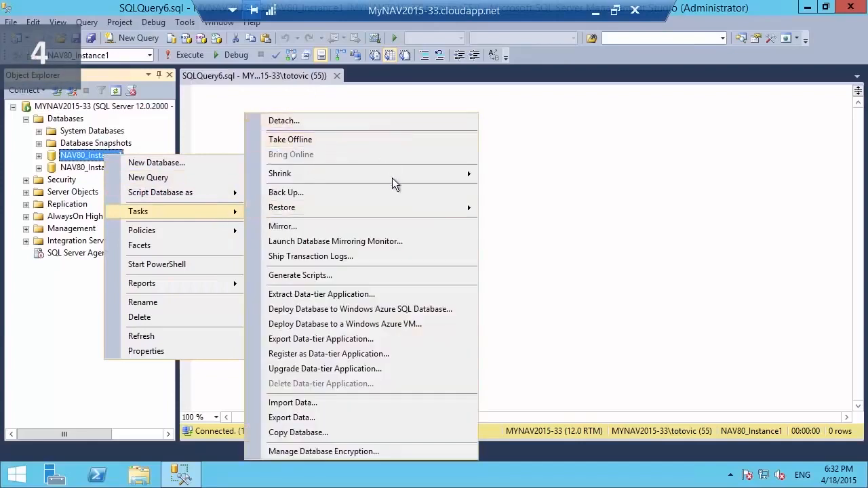
mouse_move(419, 209)
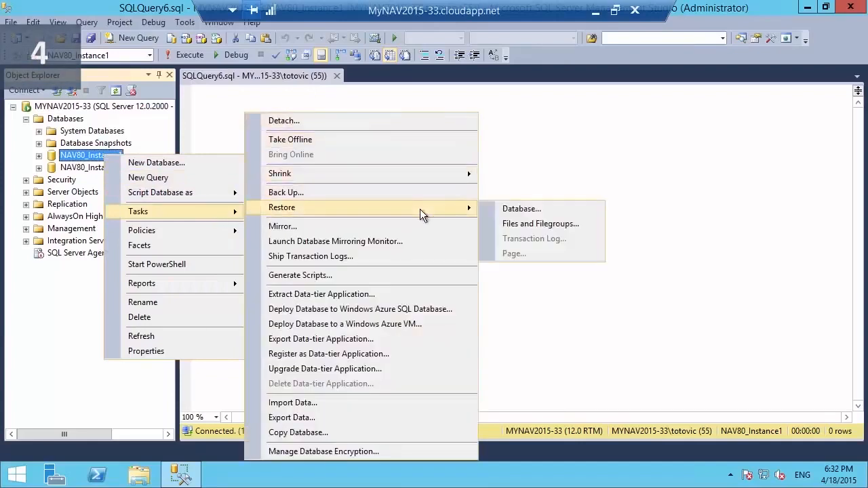
left_click(520, 209)
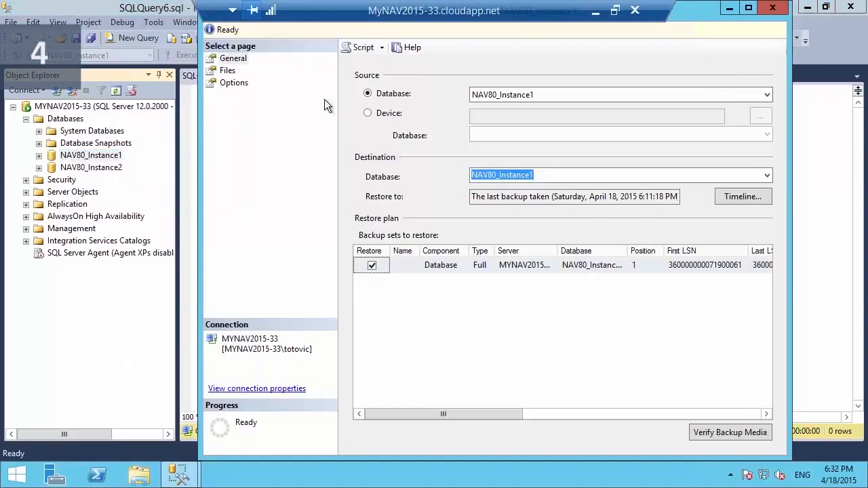
left_click(228, 72)
left_click(235, 84)
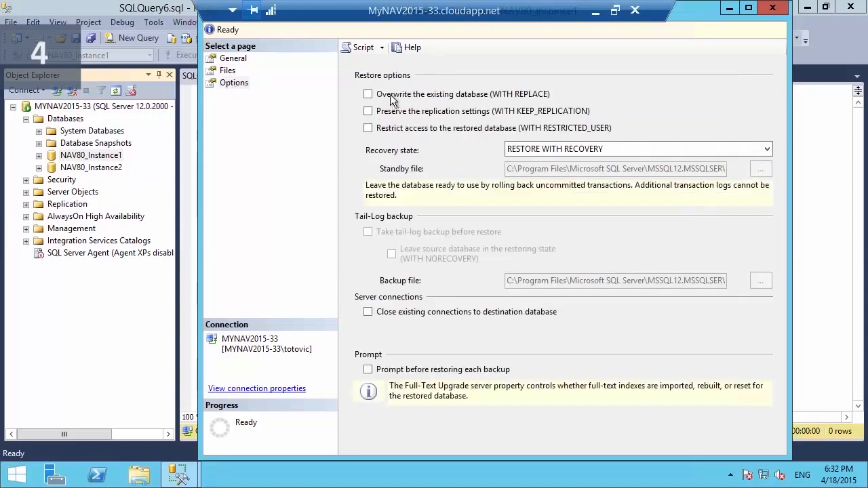
left_click(368, 94)
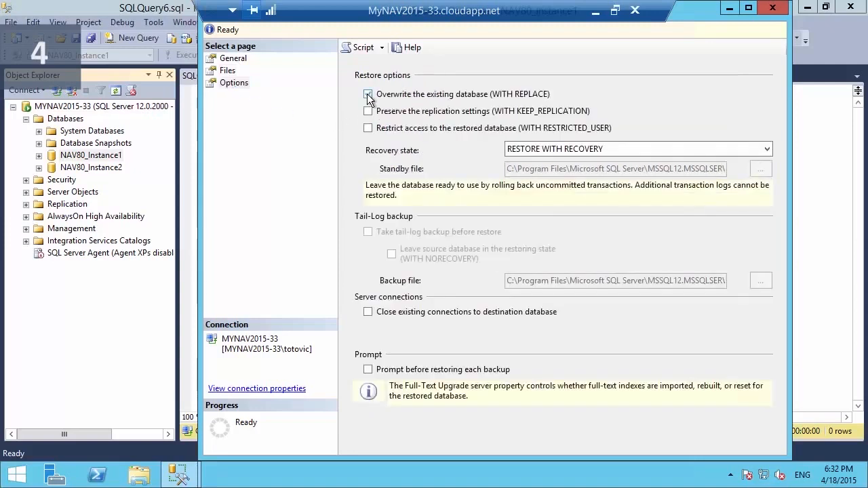
left_click(368, 312)
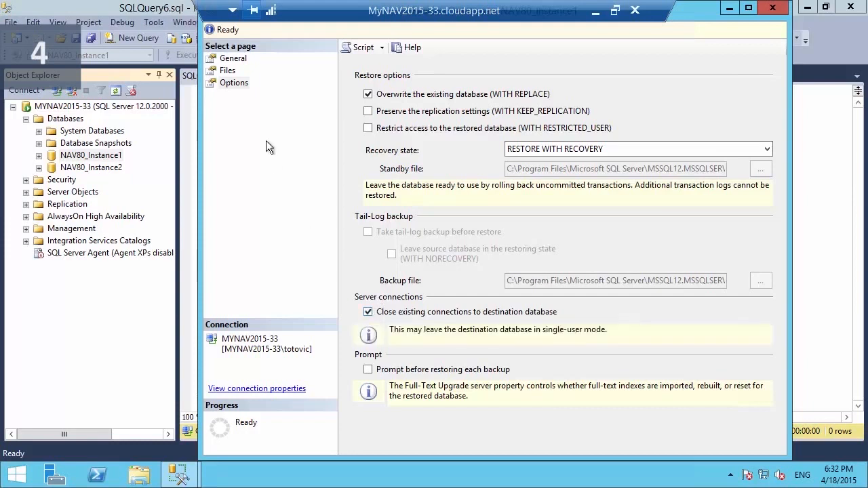
left_click(238, 60)
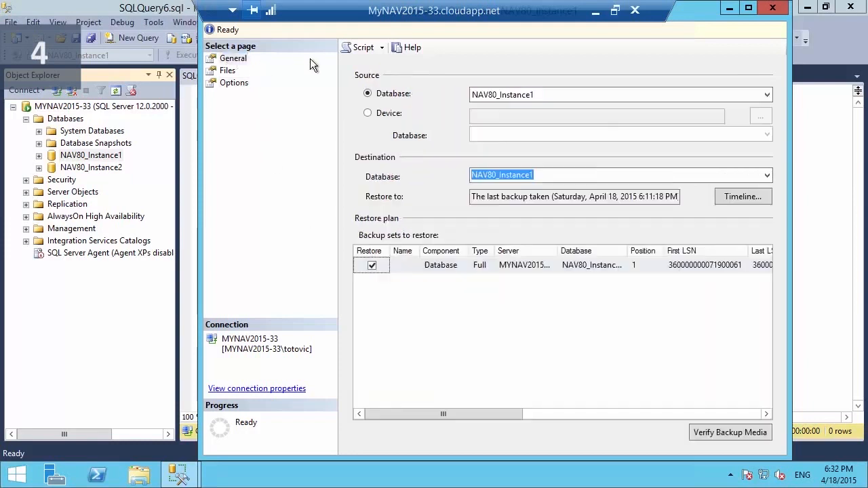
- Script the restore to the clipboard and execute RESTORE DATABASE [NAV80_Instance1] from NAVBackup_Full.bak
left_click(382, 48)
left_click(381, 92)
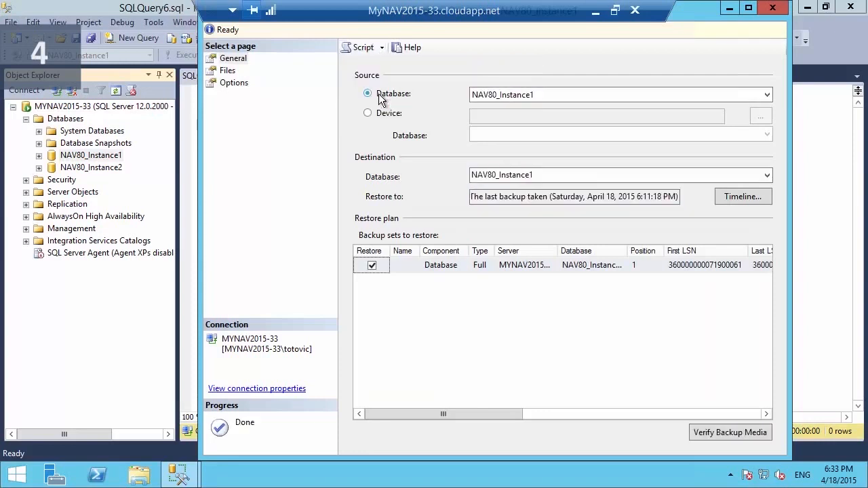
left_click(773, 7)
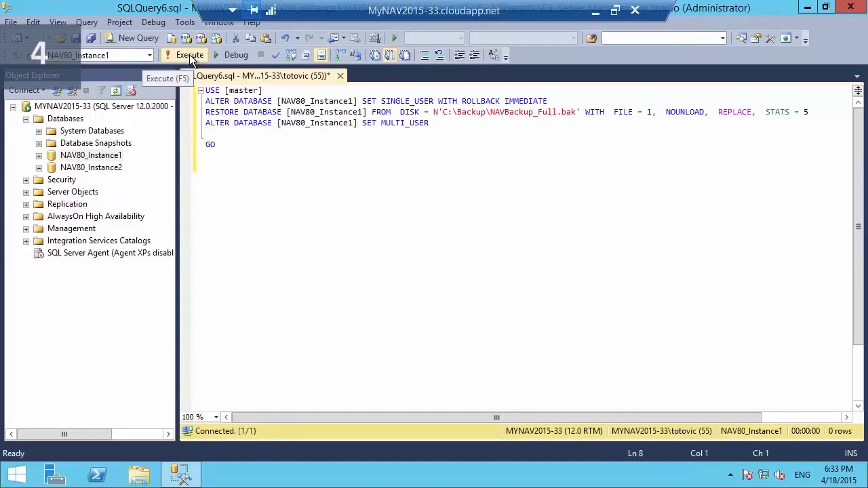
left_click(189, 54)
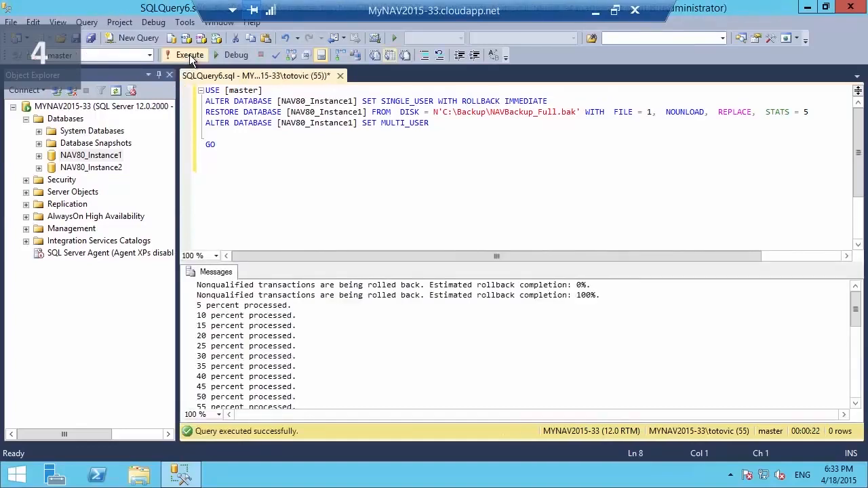